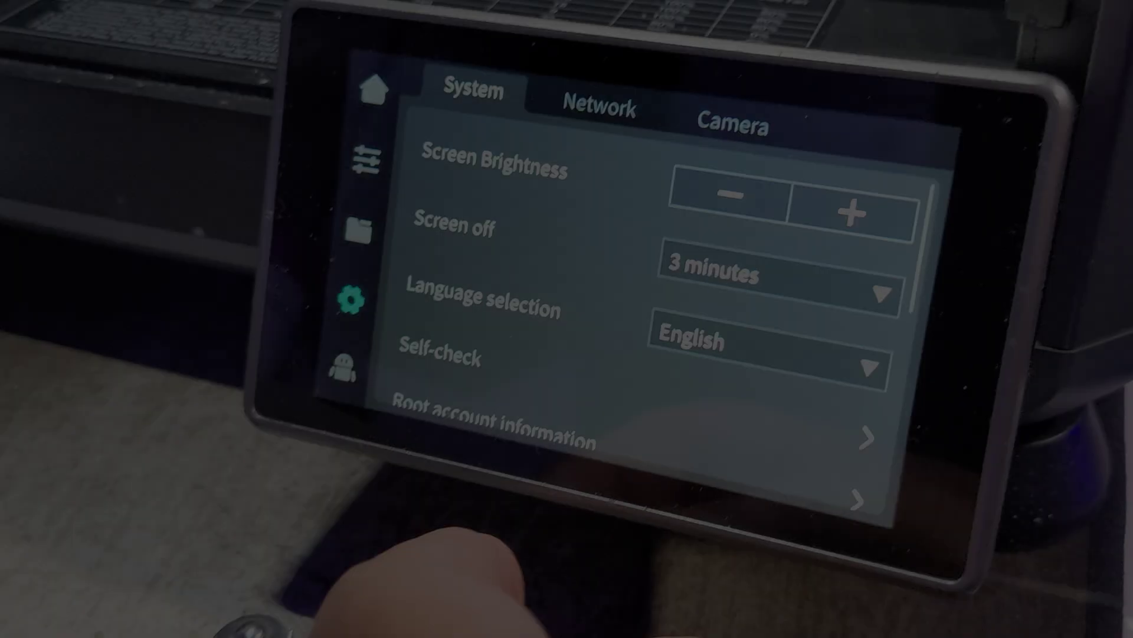
- Open Root account information in the System list, tick the risk checkbox and confirm the disclaimer
drag(543, 329, 585, 177)
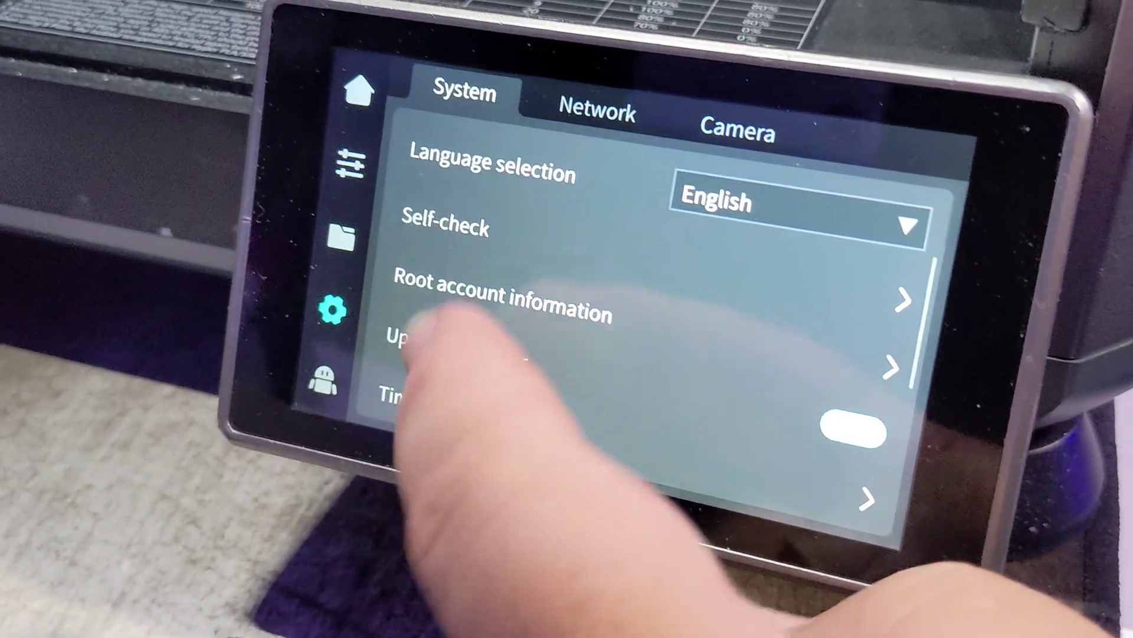
click(448, 293)
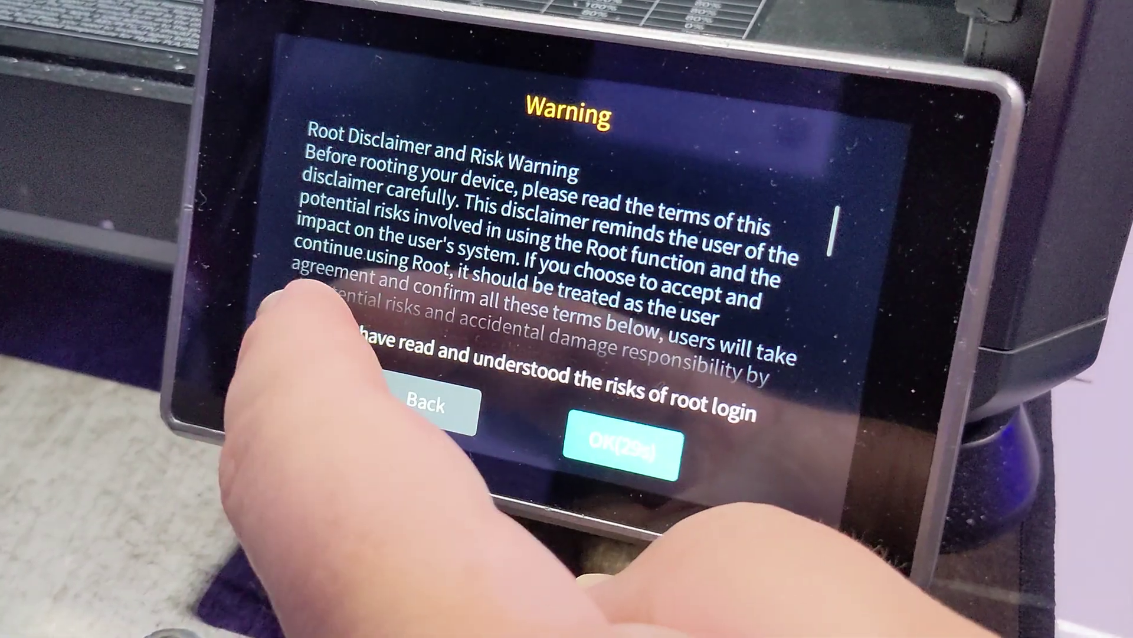
click(333, 331)
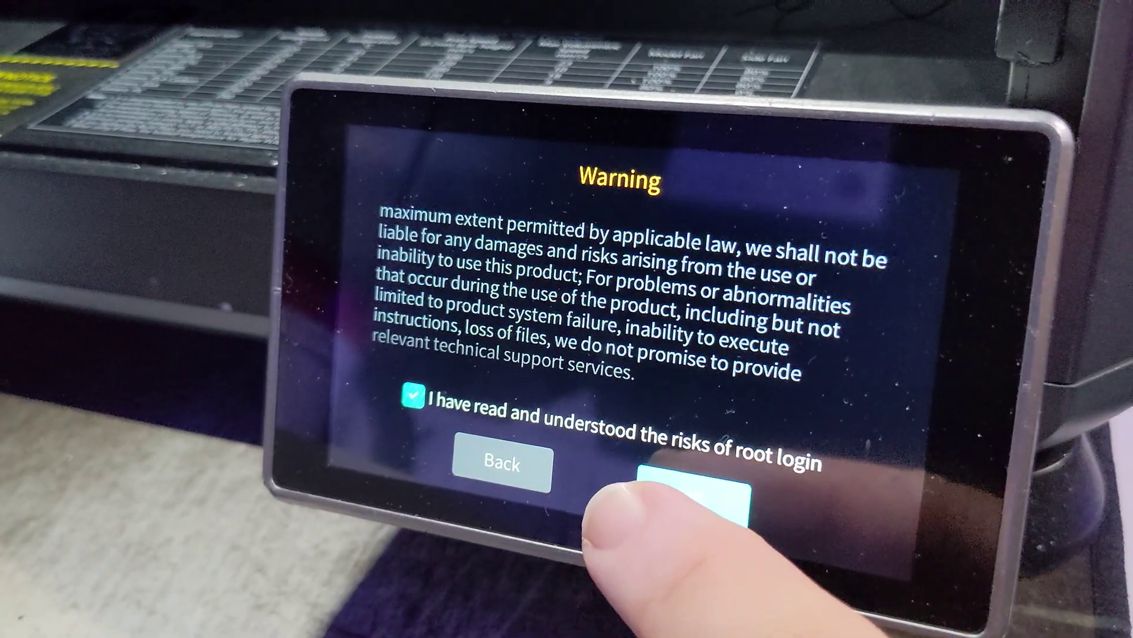
click(679, 502)
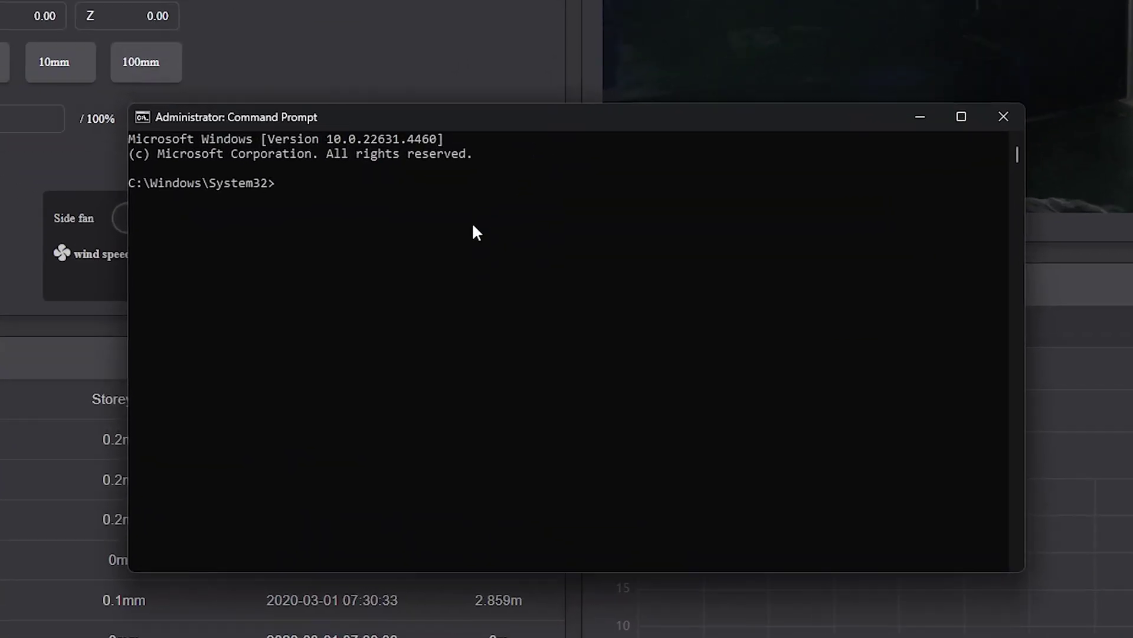
text(ssh )
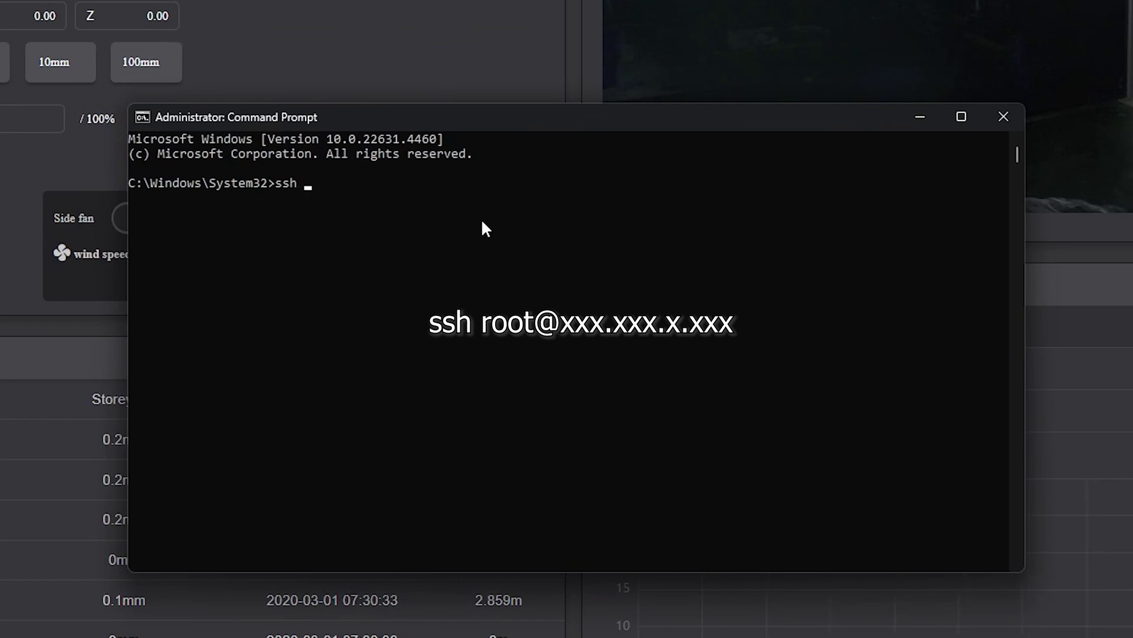
text(root@192.168.0.200)
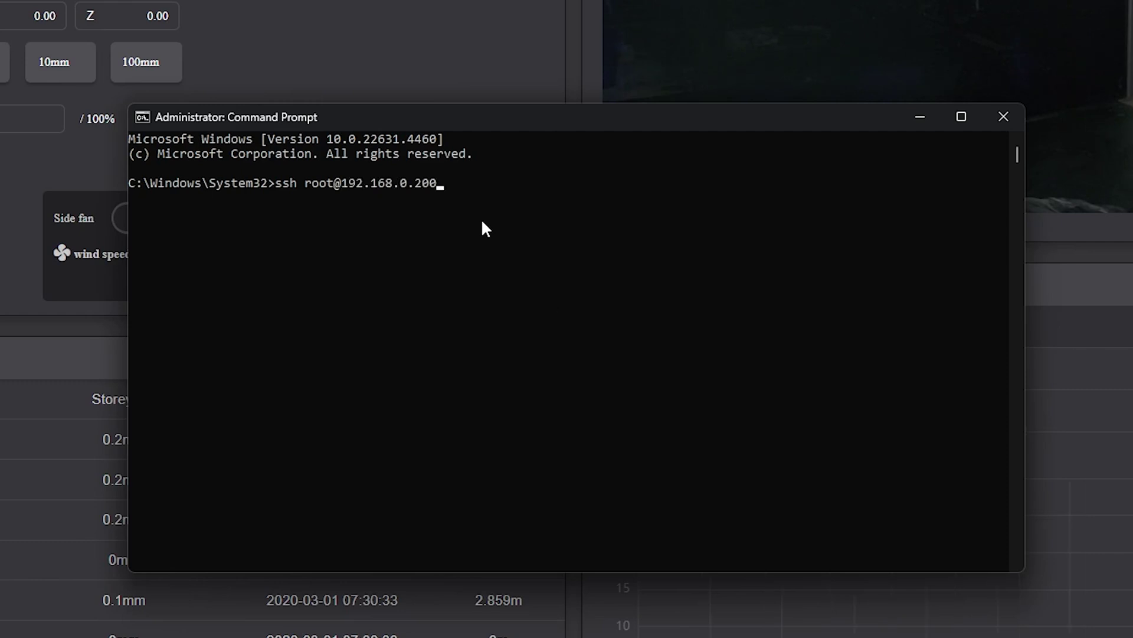
key(Return)
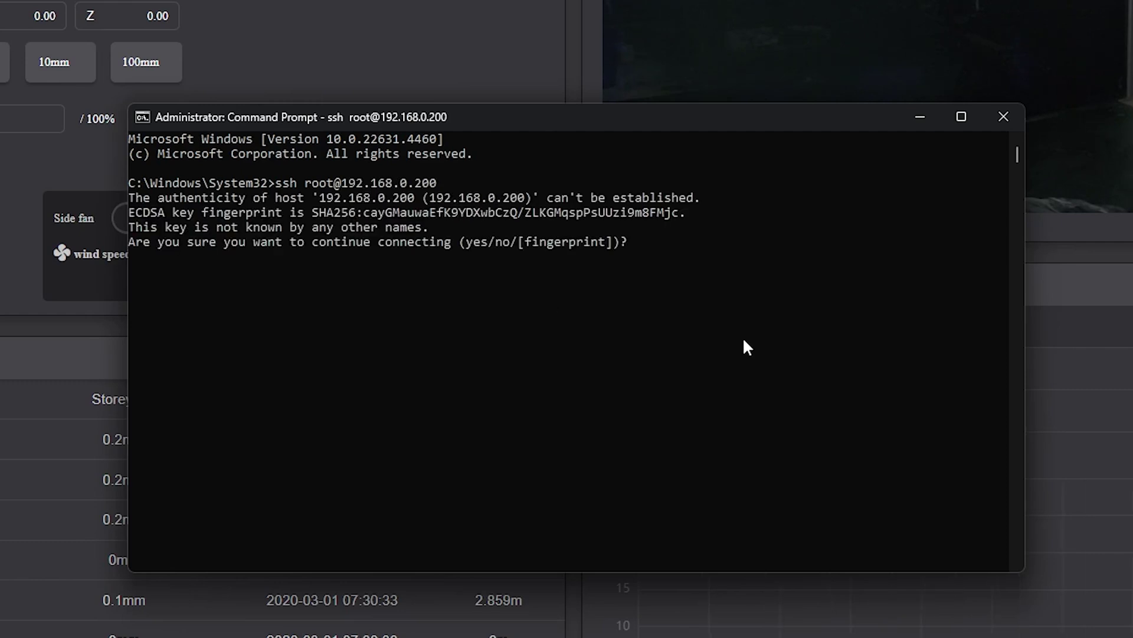
text(yes)
key(Return)
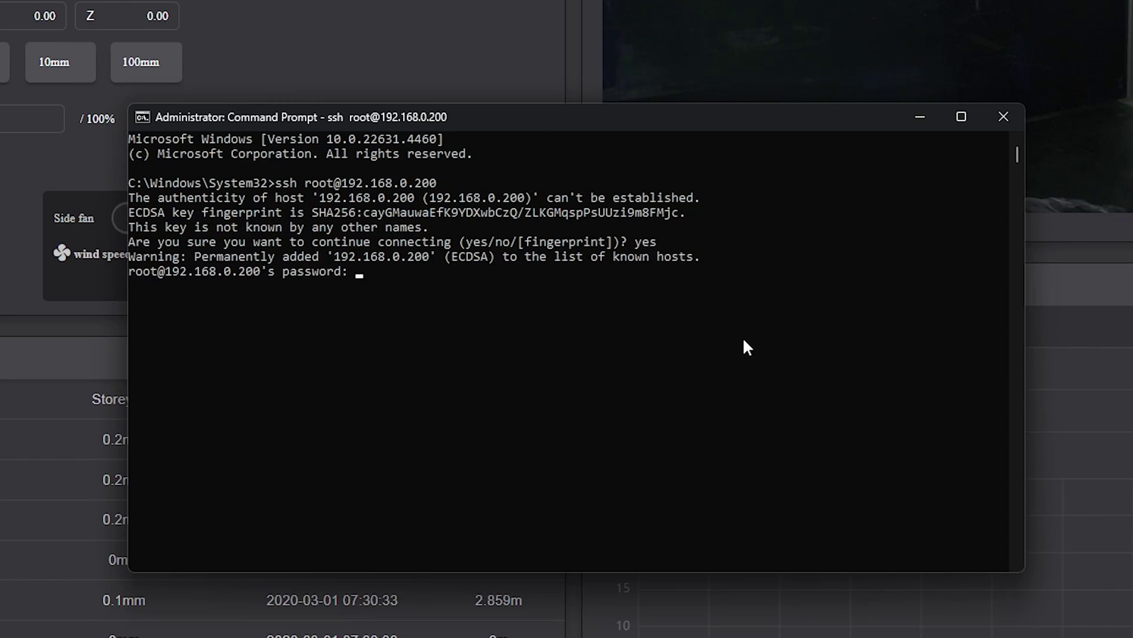
text(creality_2023)
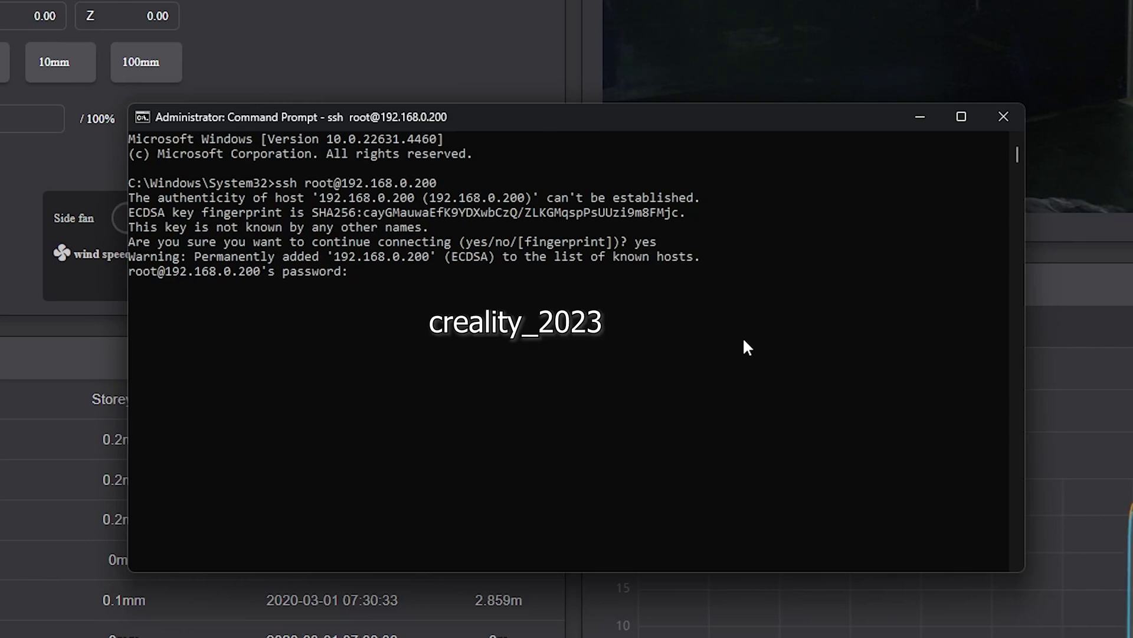
key(Return)
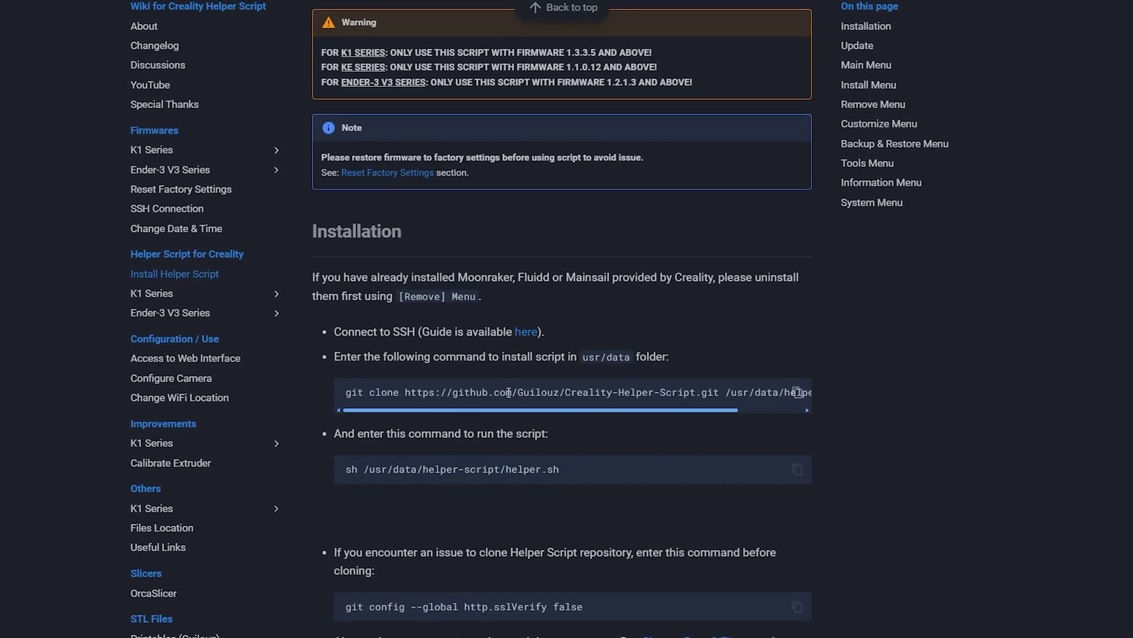
- Copy the git clone command from the wiki and run it in the printer shell
triple_click(533, 393)
key(ctrl+c)
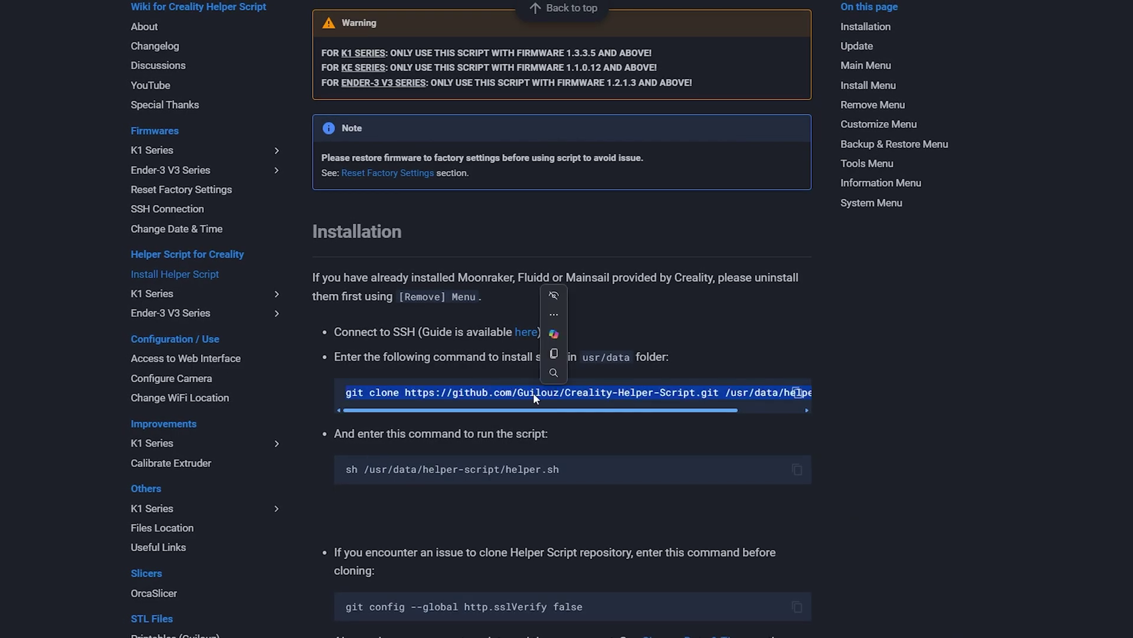
click(563, 353)
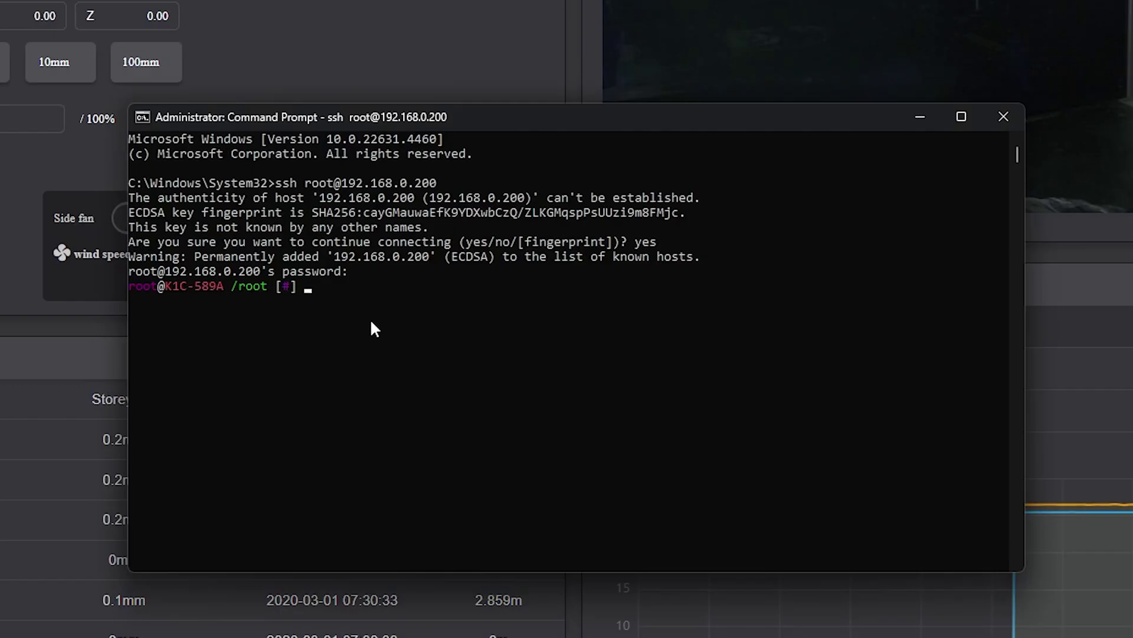
right_click(370, 317)
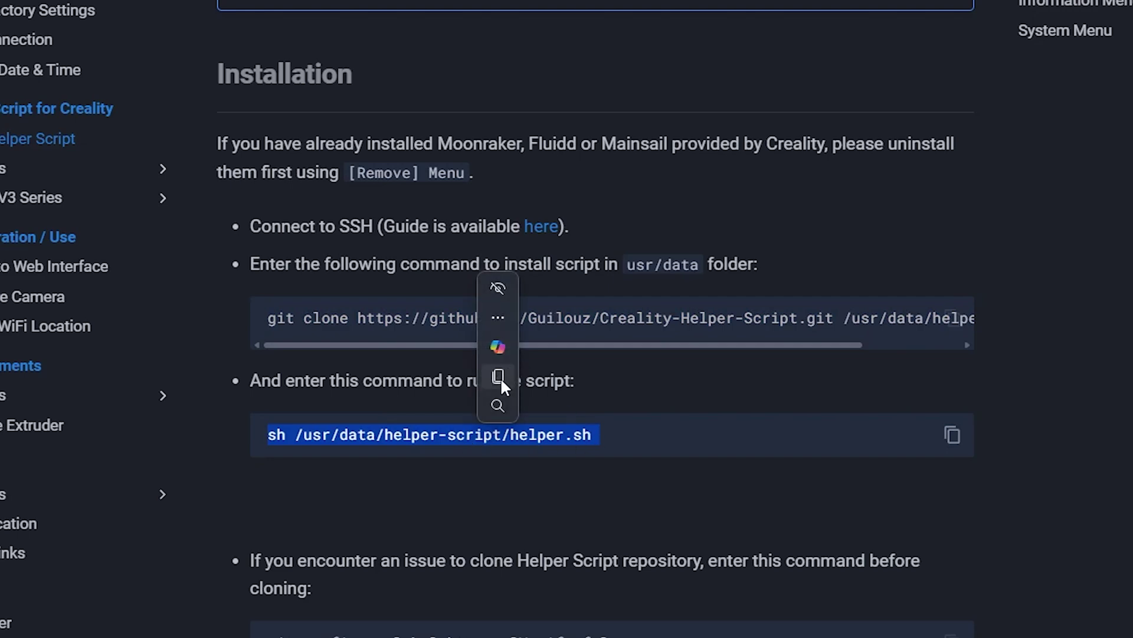
- Copy and run the sh helper.sh command to launch the Helper Script main menu
click(523, 378)
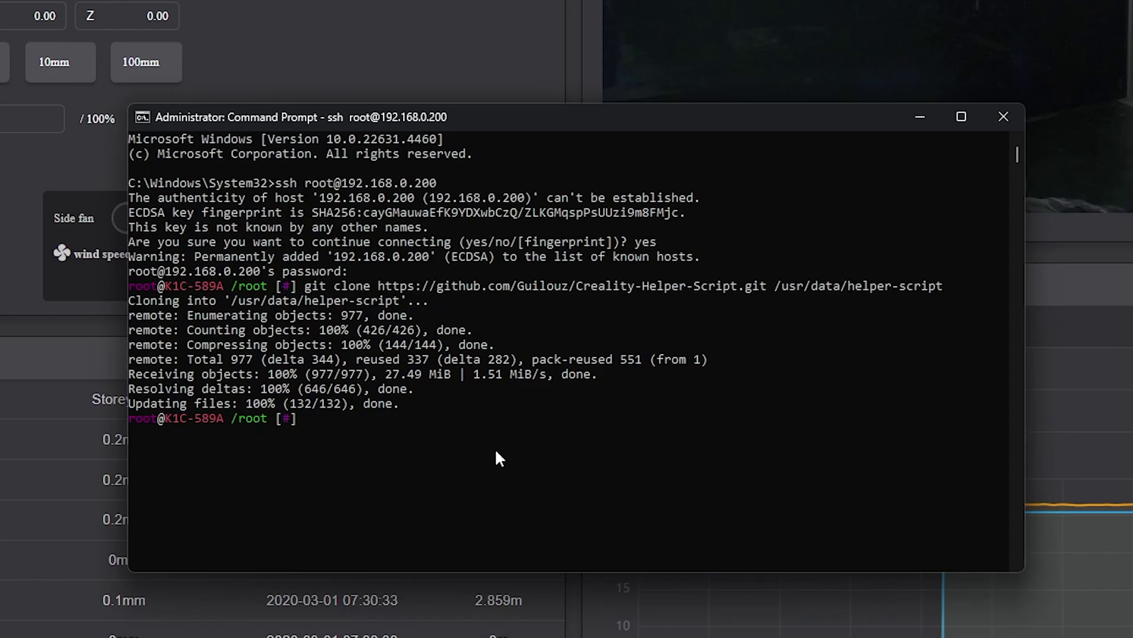
key(ctrl+v)
key(Return)
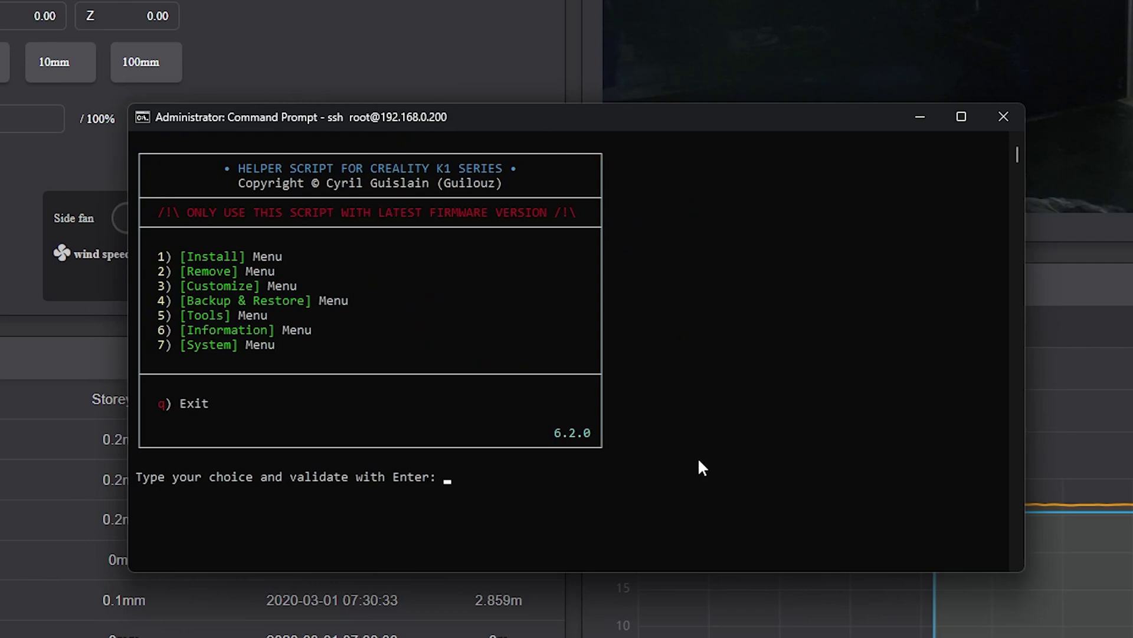
- Choose option 1 to enter the Helper Script's Install menu
text(1)
key(Return)
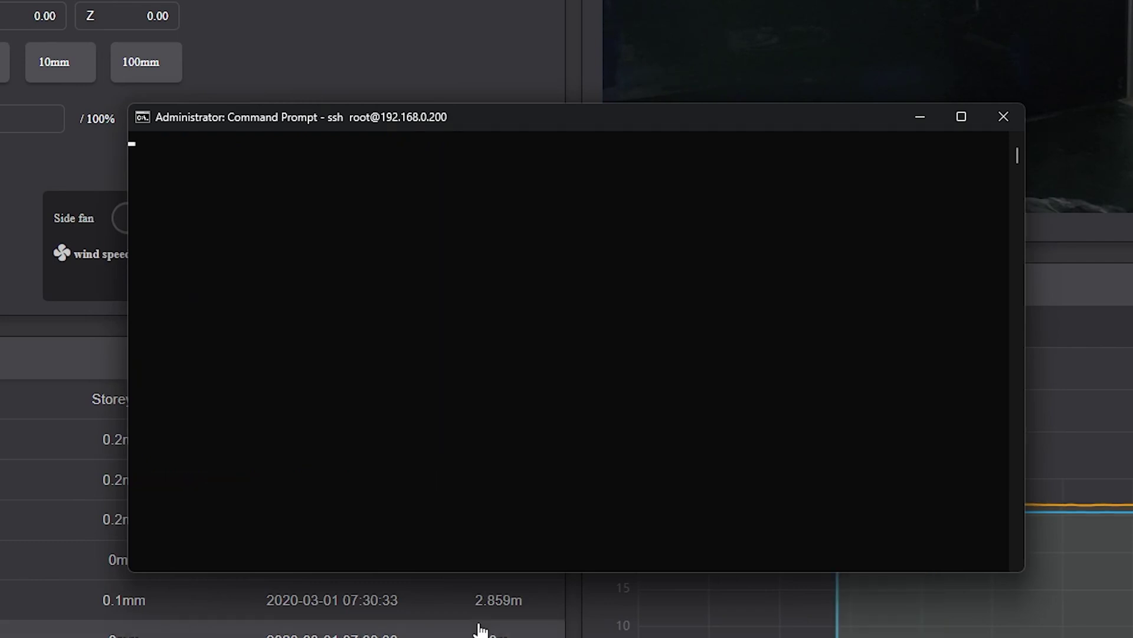
scroll(706, 476, up, 4)
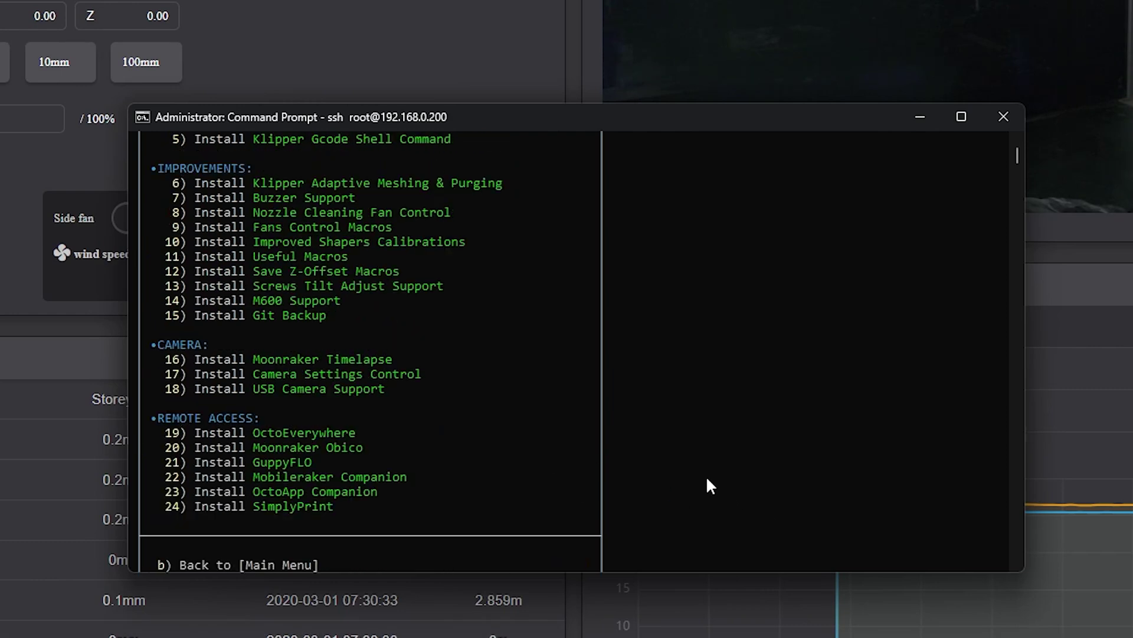
scroll(695, 479, up, 1)
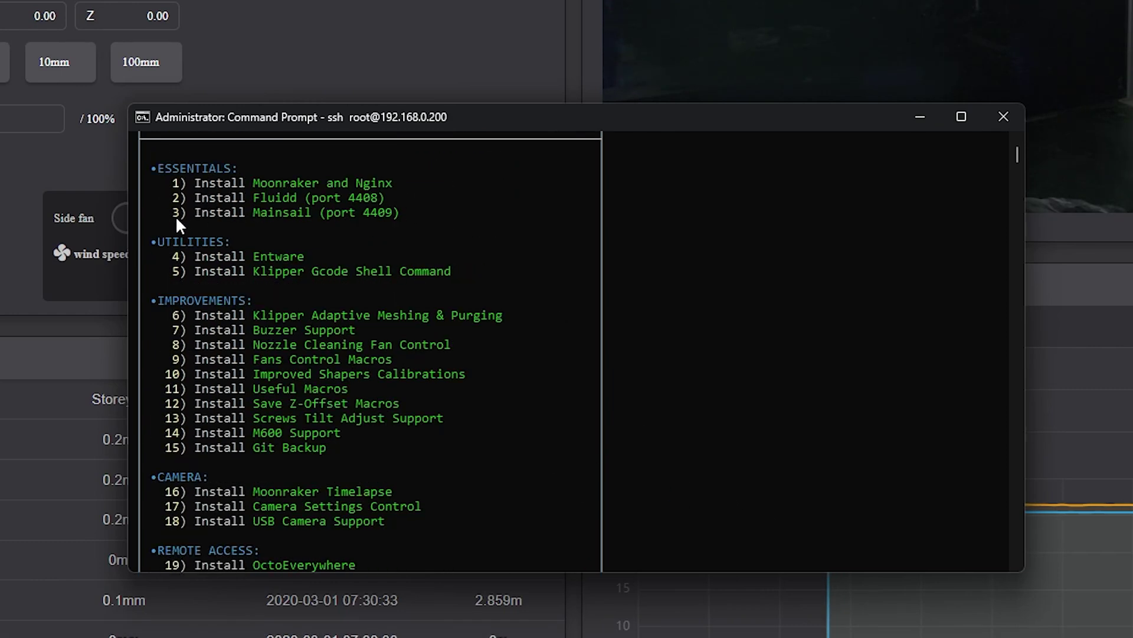
scroll(724, 522, down, 6)
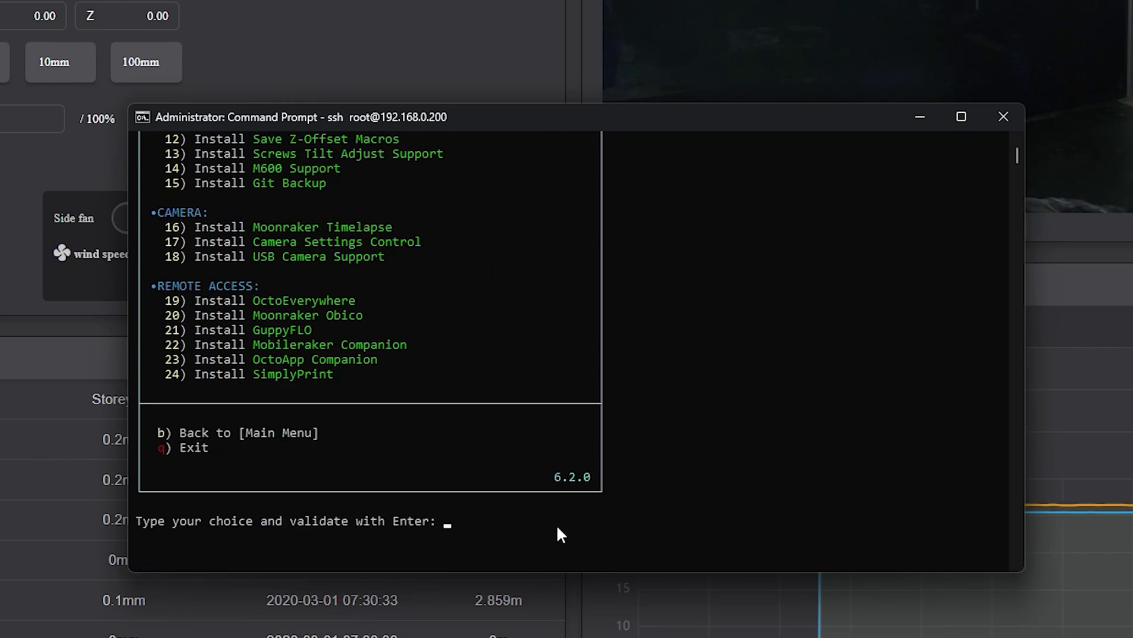
- Select option 1 for Moonraker and Nginx and confirm the installation with y
text(1)
key(Return)
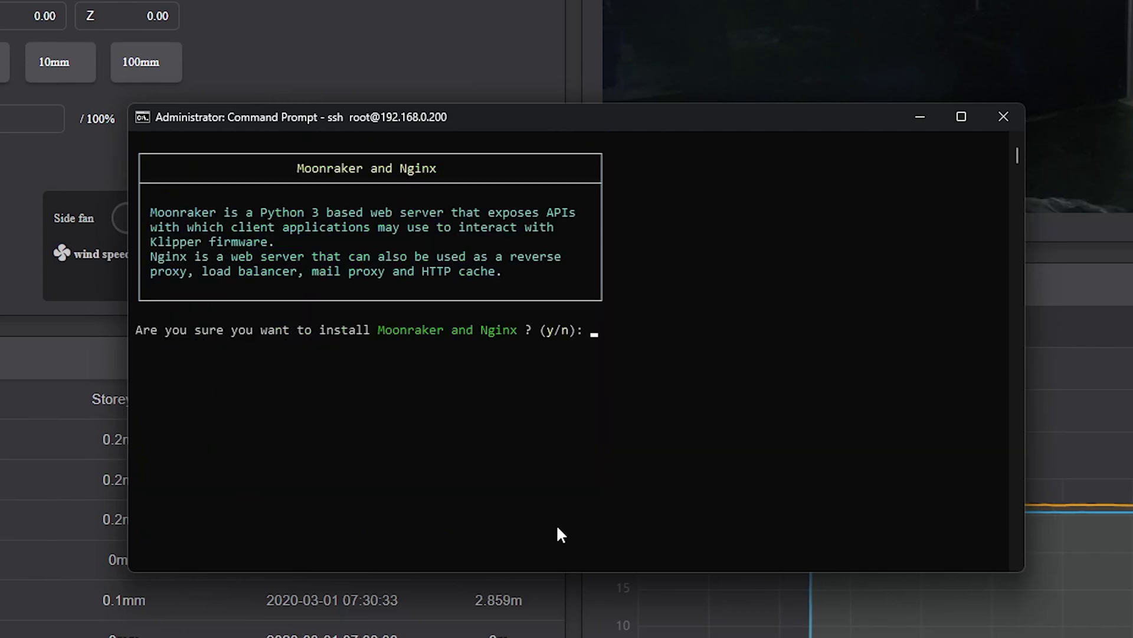
text(y)
key(Return)
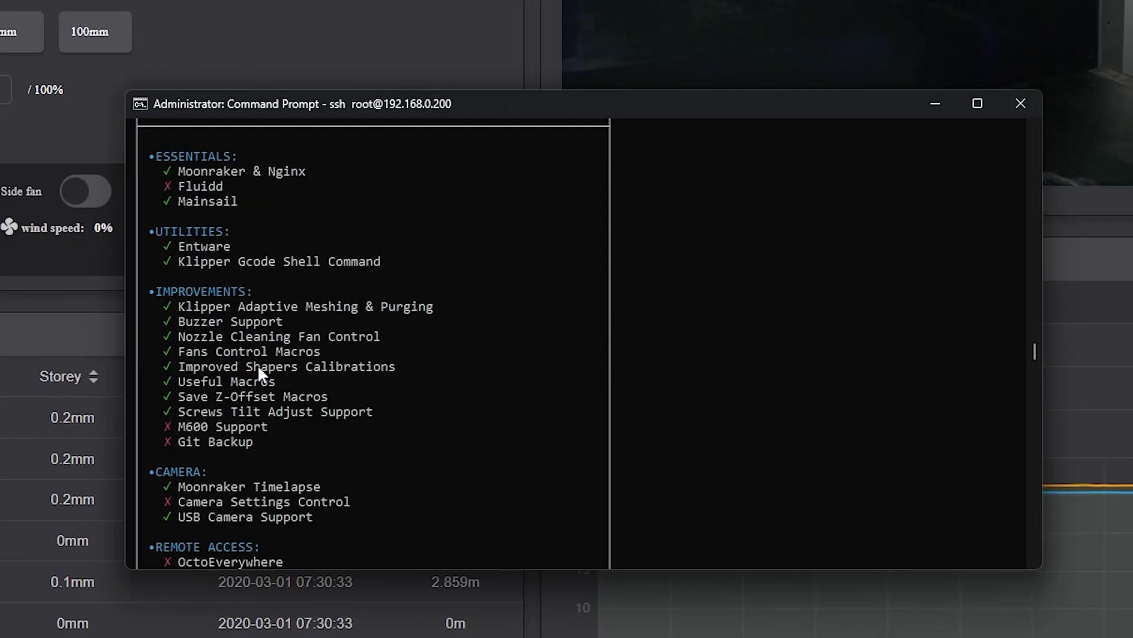
- Scroll through the Information Menu to see which components, like Mainsail and USB Camera Support, are installed
scroll(257, 364, up, 1)
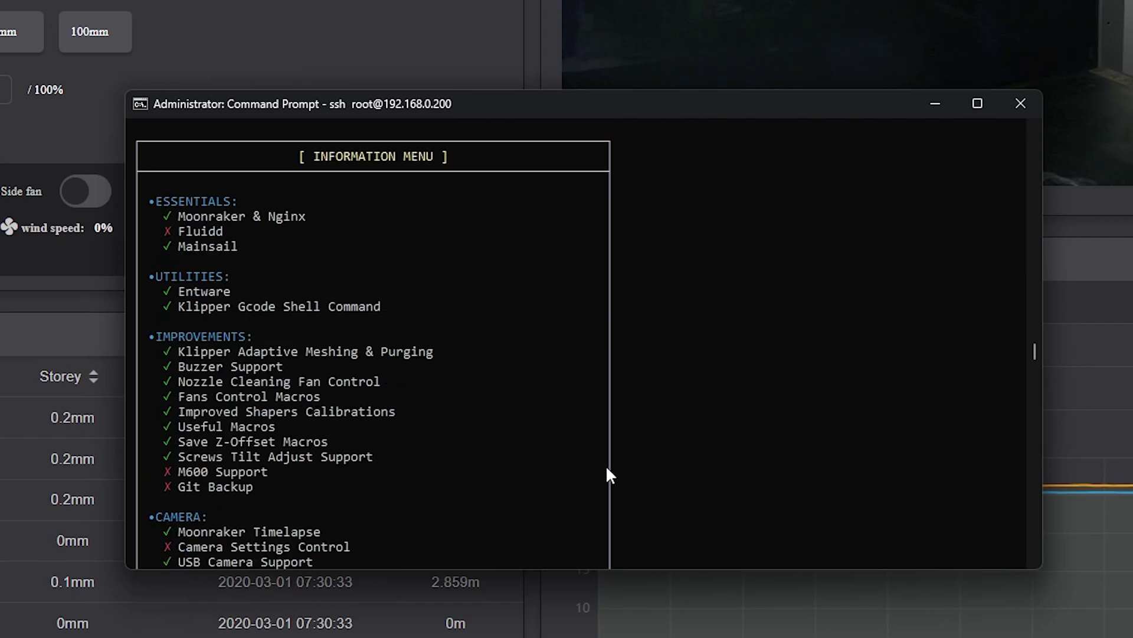
scroll(718, 475, down, 1)
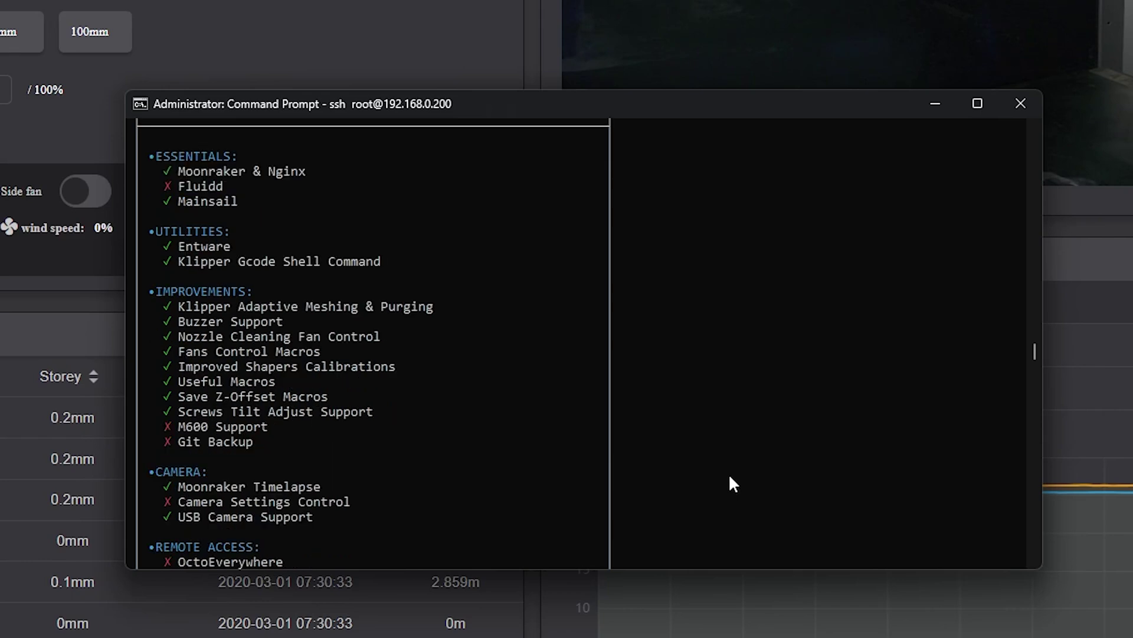
scroll(730, 477, down, 1)
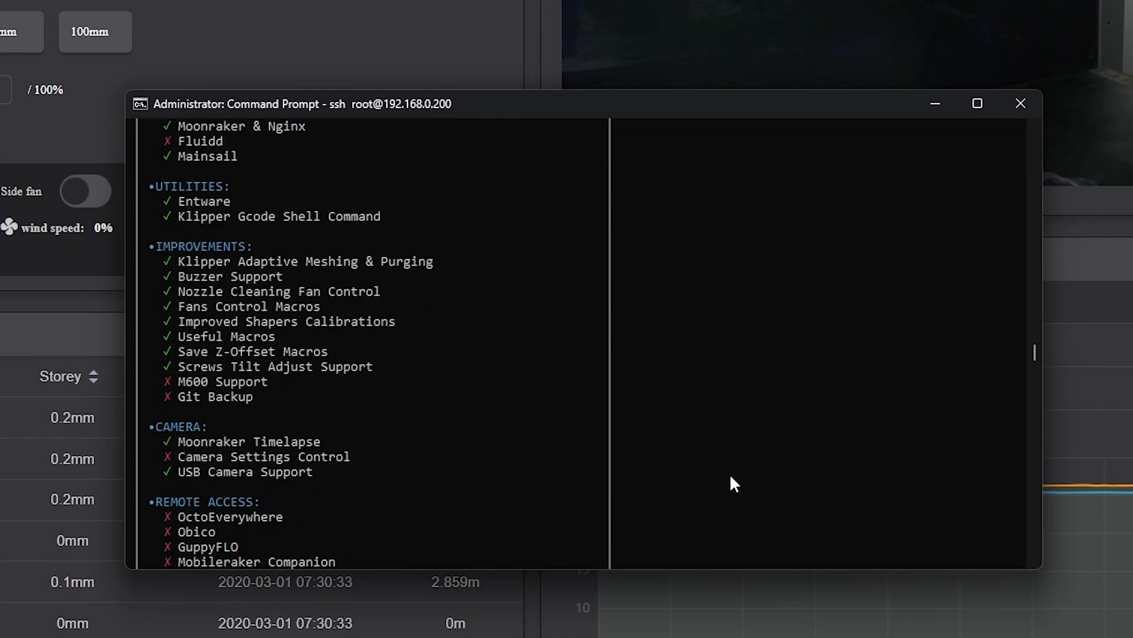
scroll(731, 477, down, 3)
scroll(731, 477, down, 4)
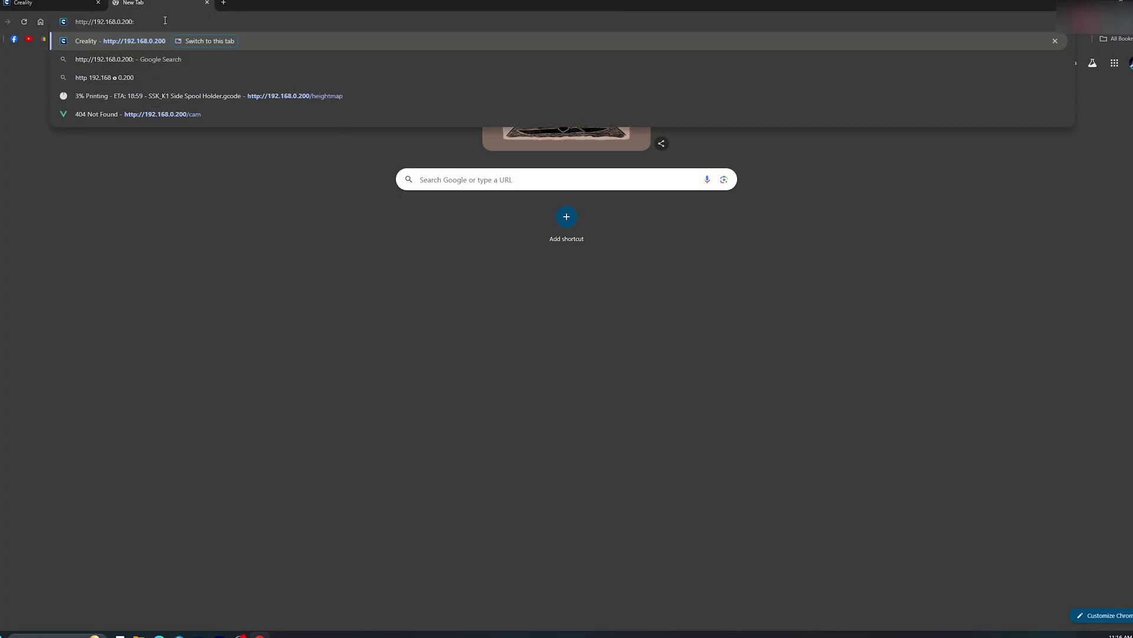
text(4409)
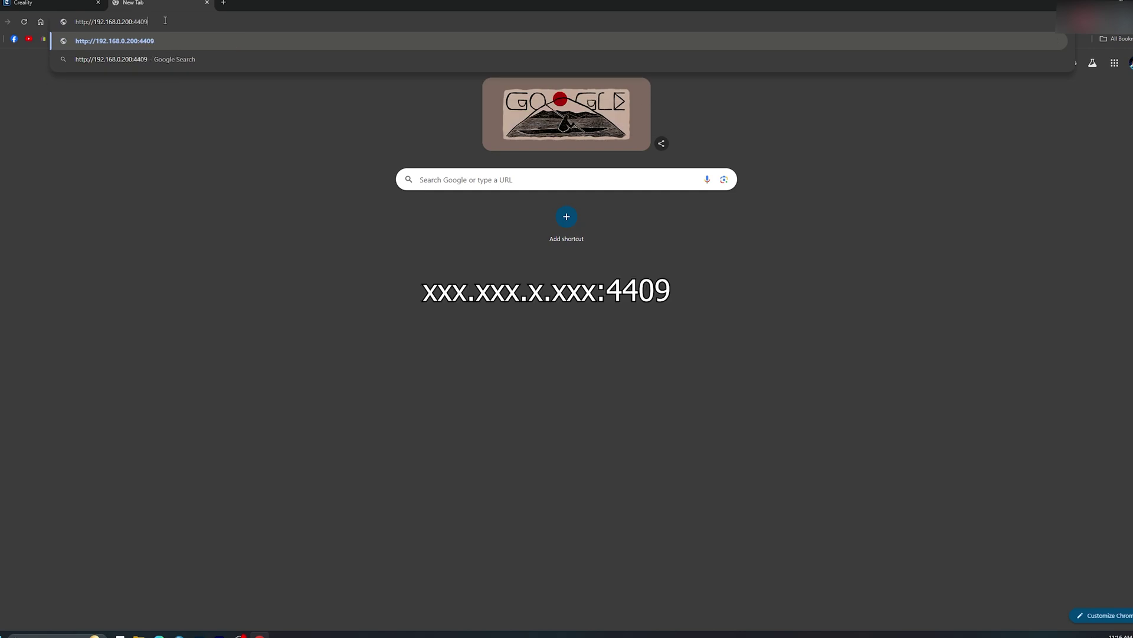
key(Return)
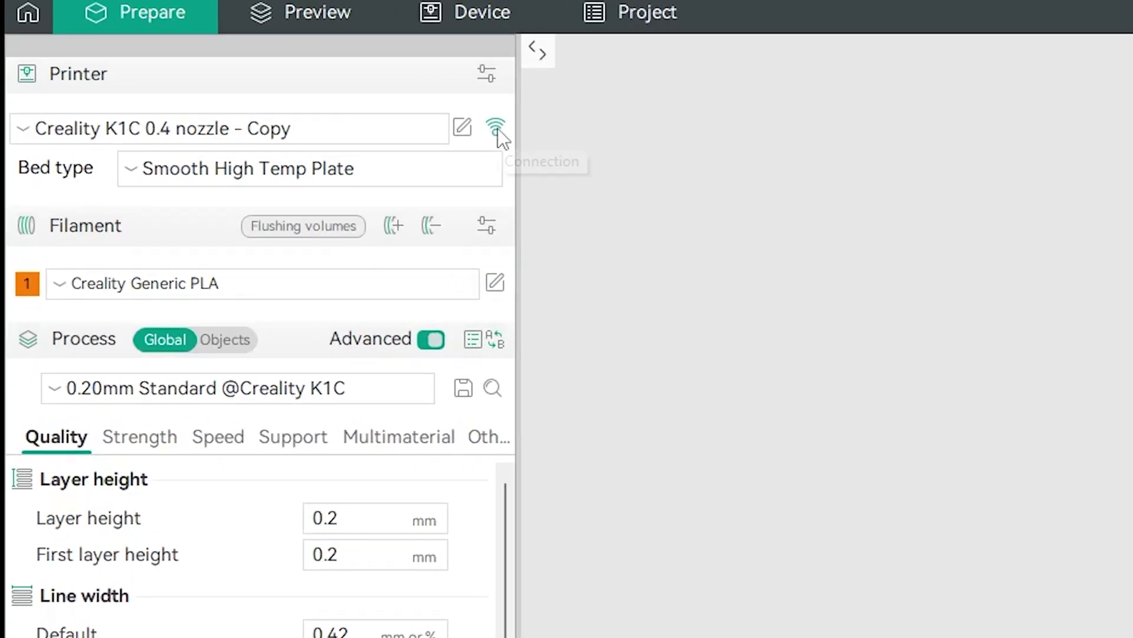
- Confirm the K1C physical printer's host URL ends in :4409 and passes the connection test
click(497, 128)
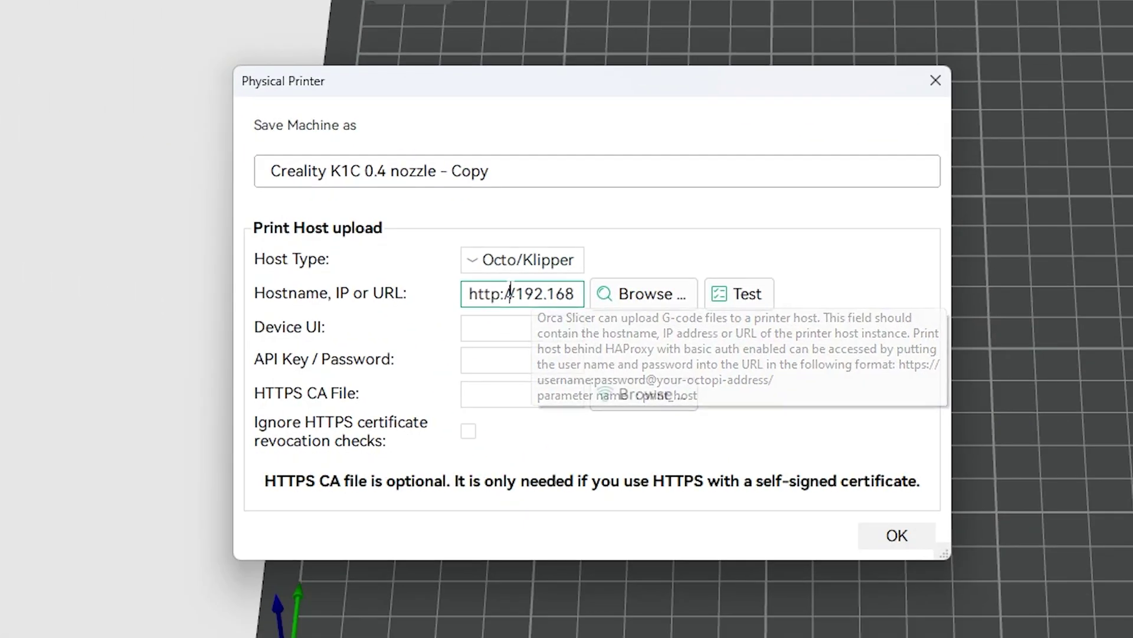
drag(530, 293, 572, 293)
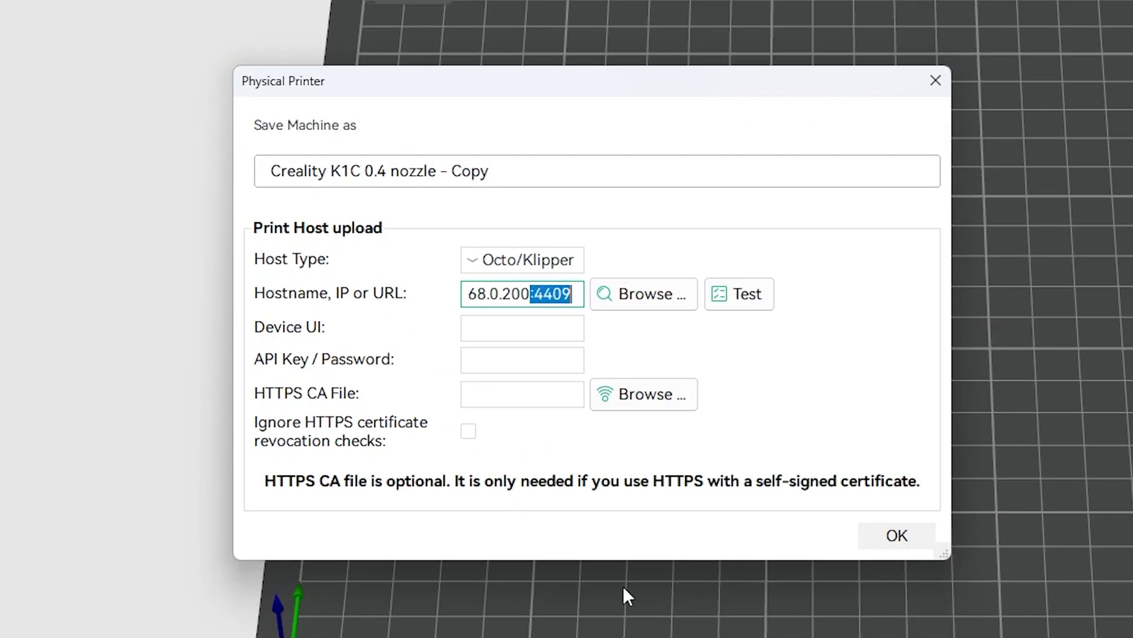
click(750, 294)
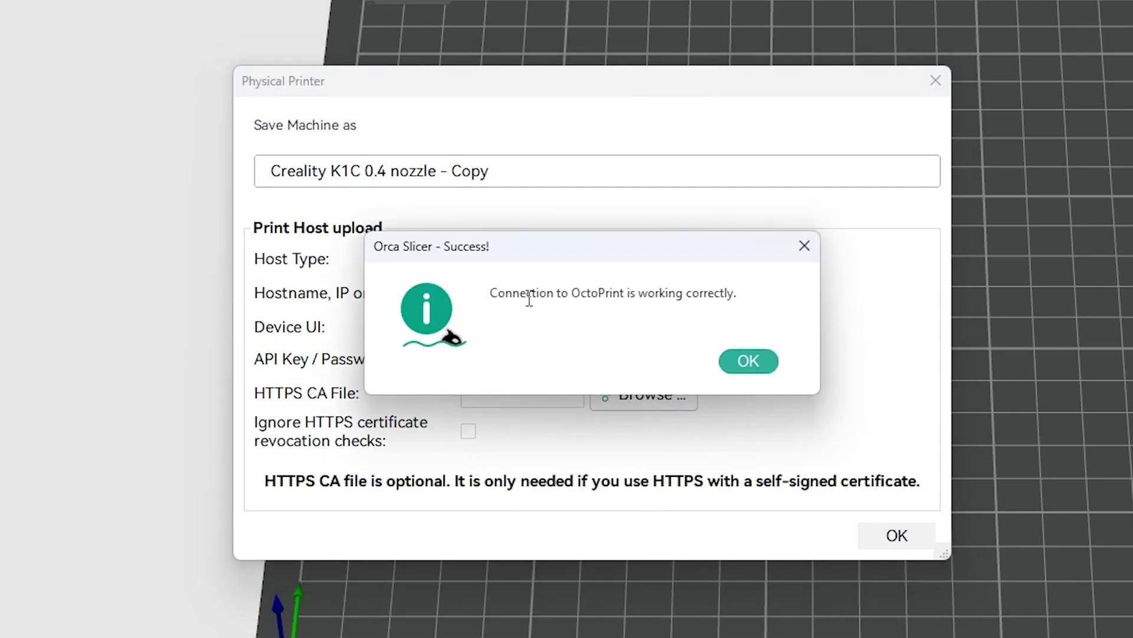
click(762, 361)
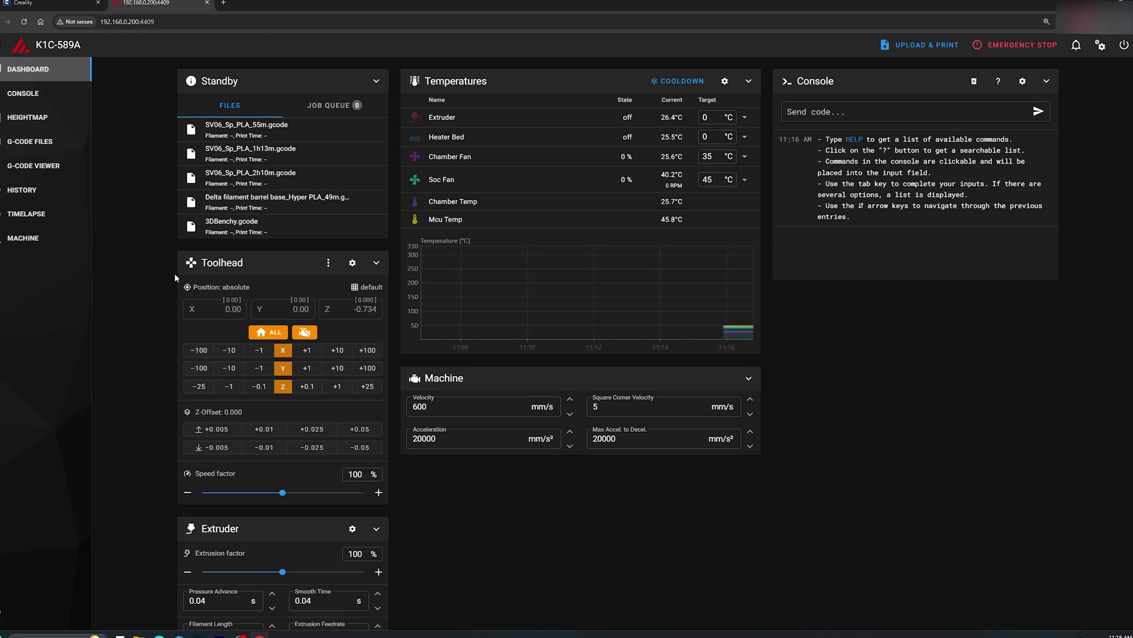
- Scroll the dashboard, then visit the G-Code Viewer, History, Timelapse and Machine pages
scroll(564, 539, down, 12)
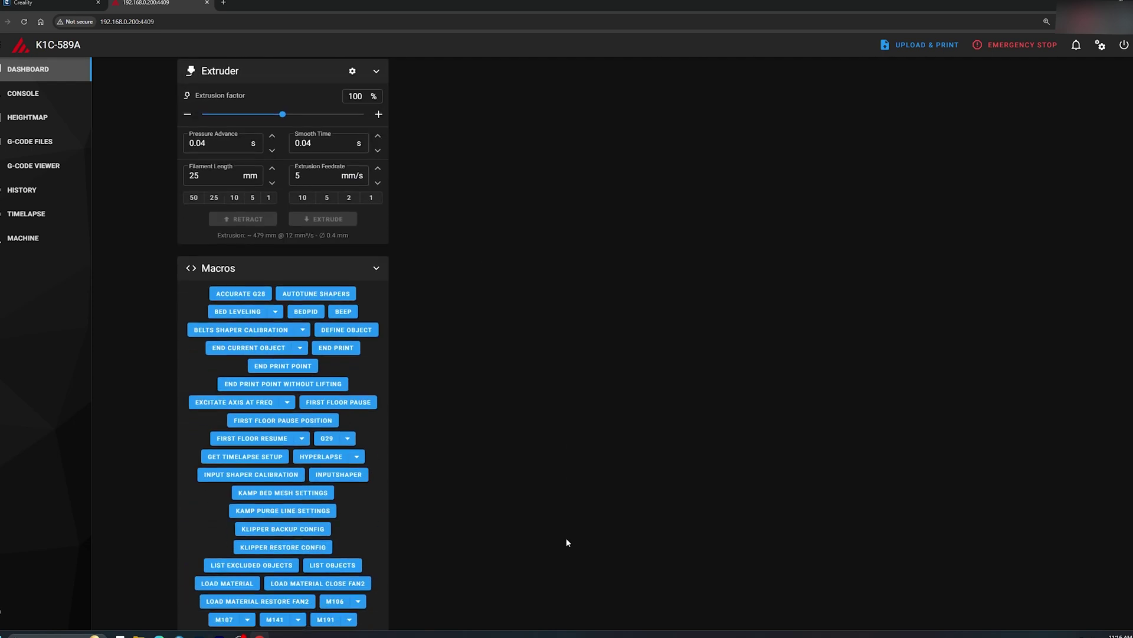
scroll(565, 537, down, 7)
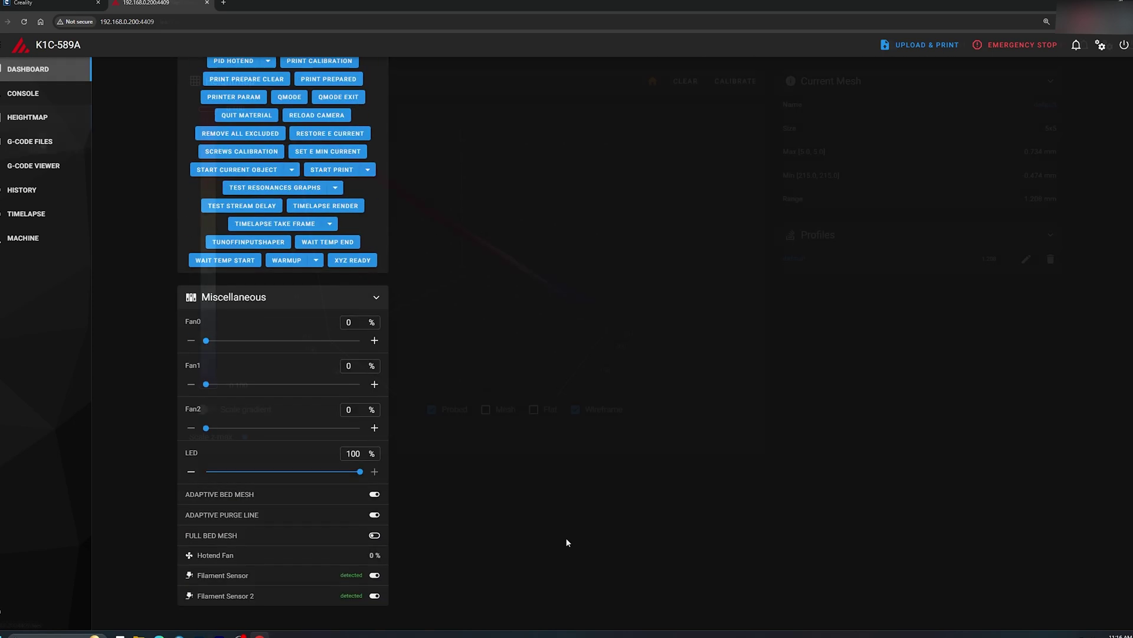
click(55, 170)
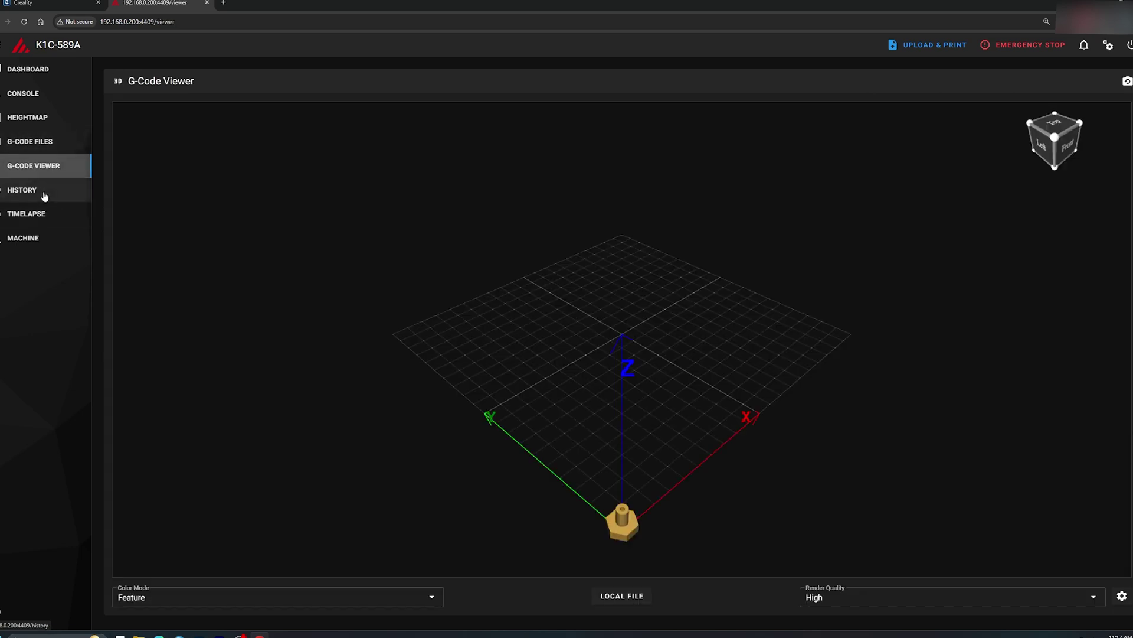
click(44, 193)
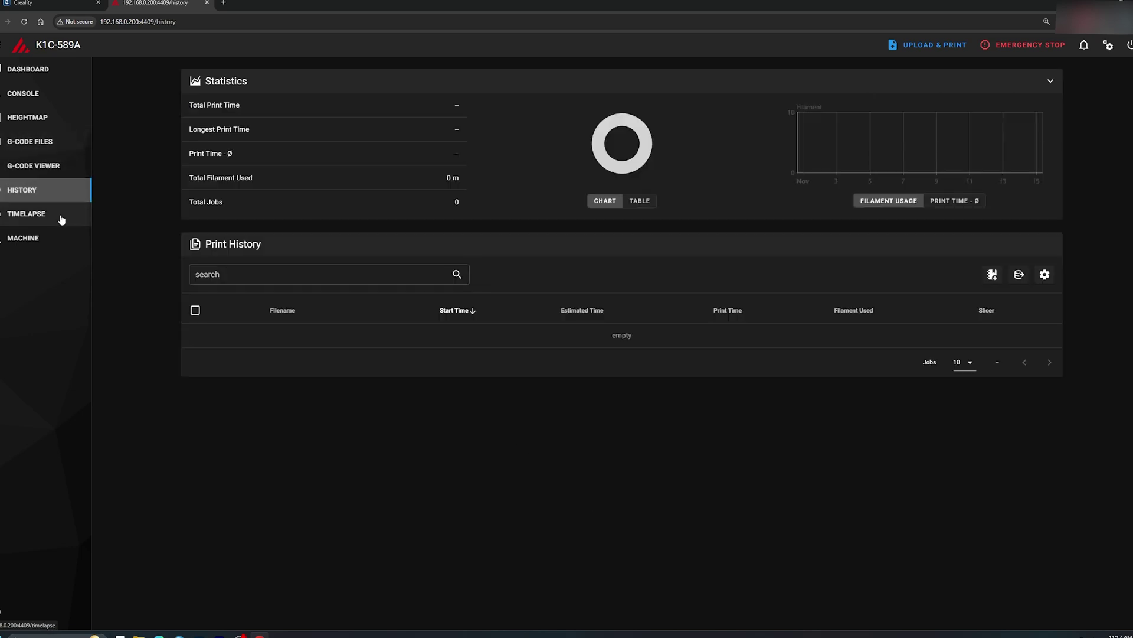
click(59, 219)
click(51, 239)
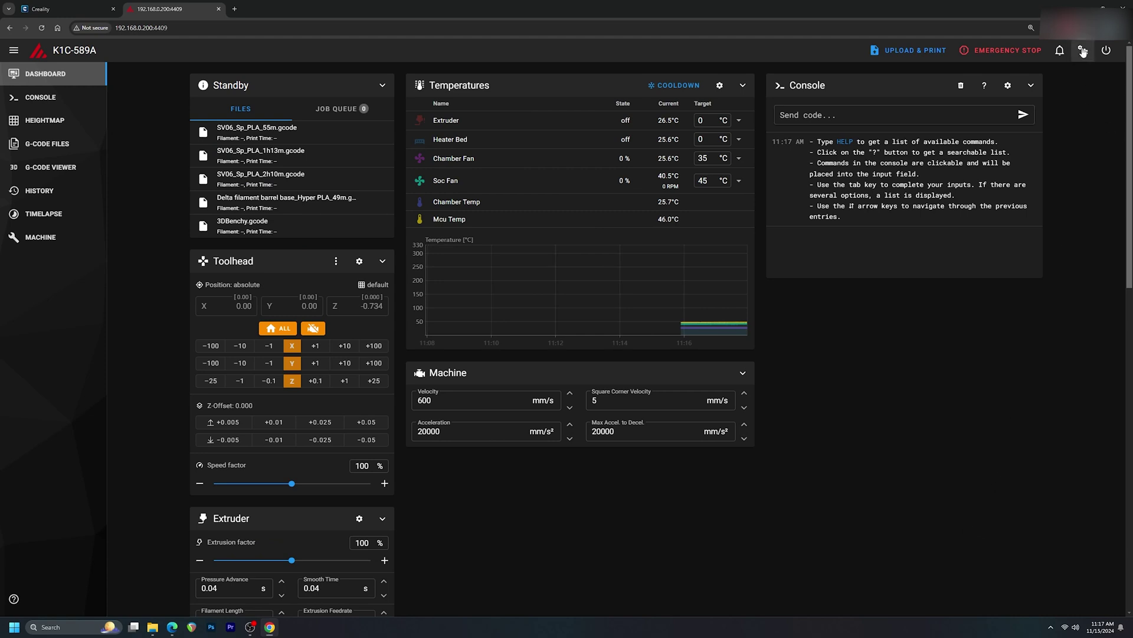
- Add a webcam named K1C in the Webcams settings, then view its feed on the Webcam page
click(1083, 51)
click(739, 219)
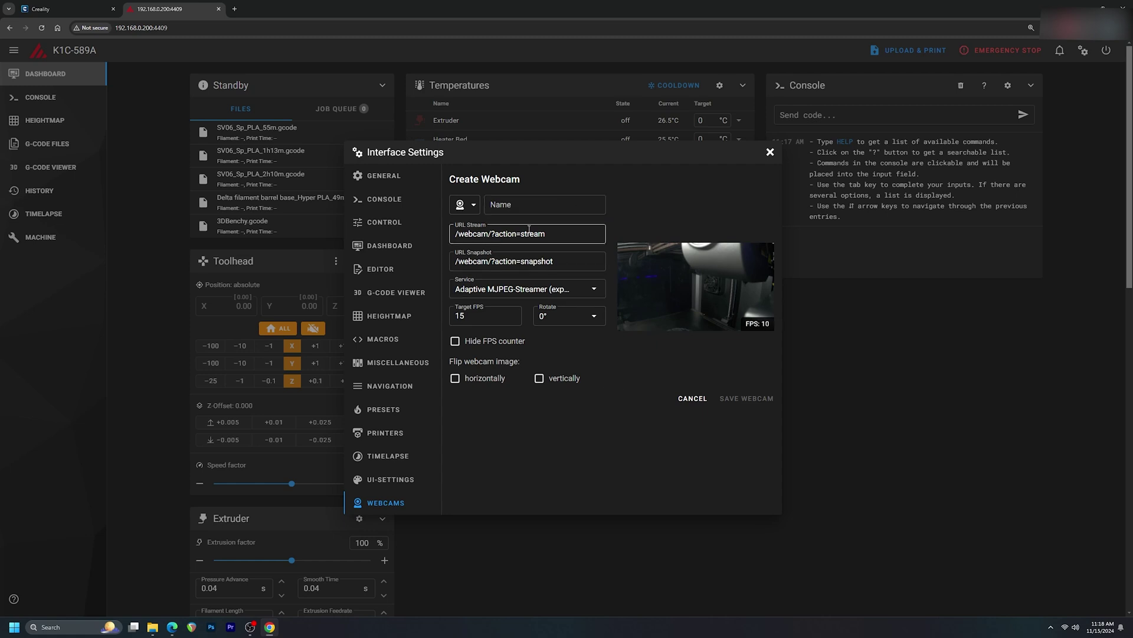
click(516, 207)
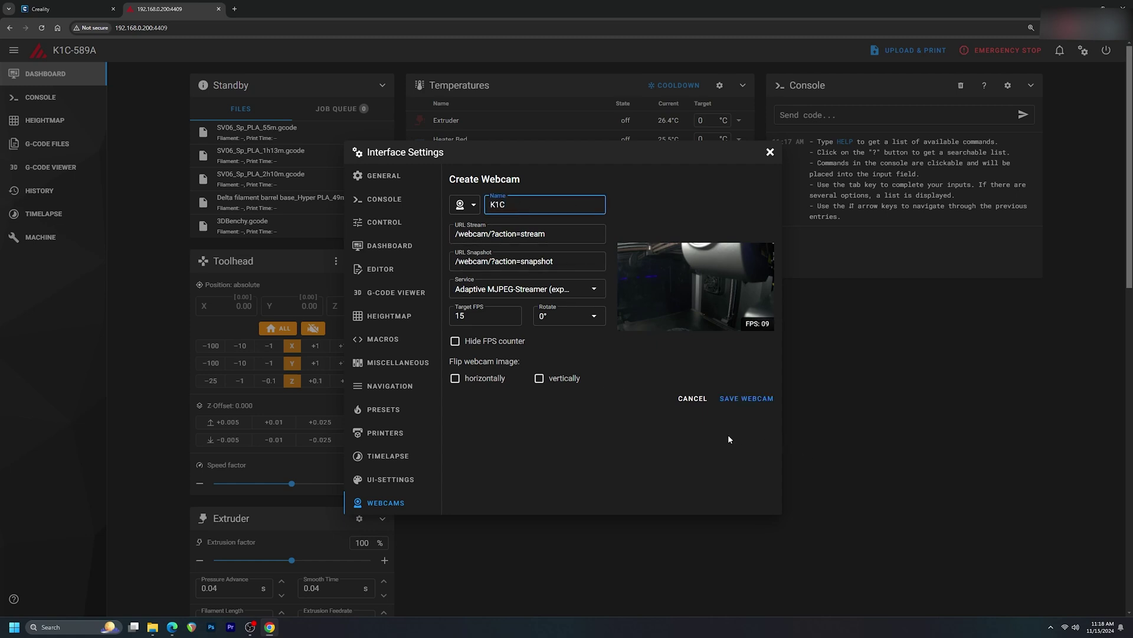
click(760, 400)
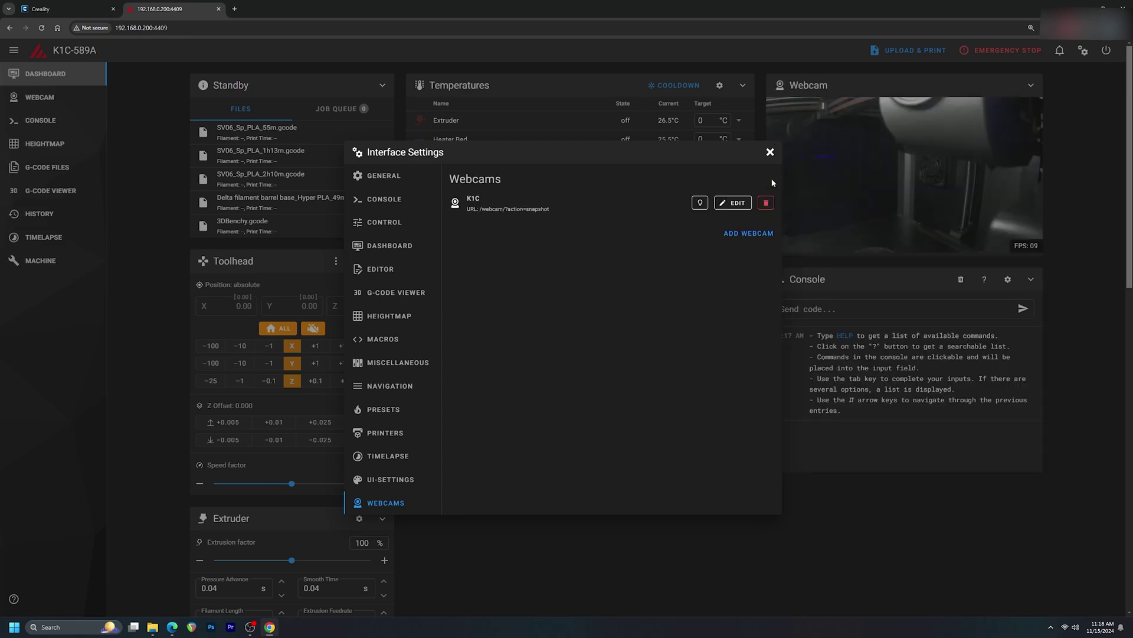
click(770, 152)
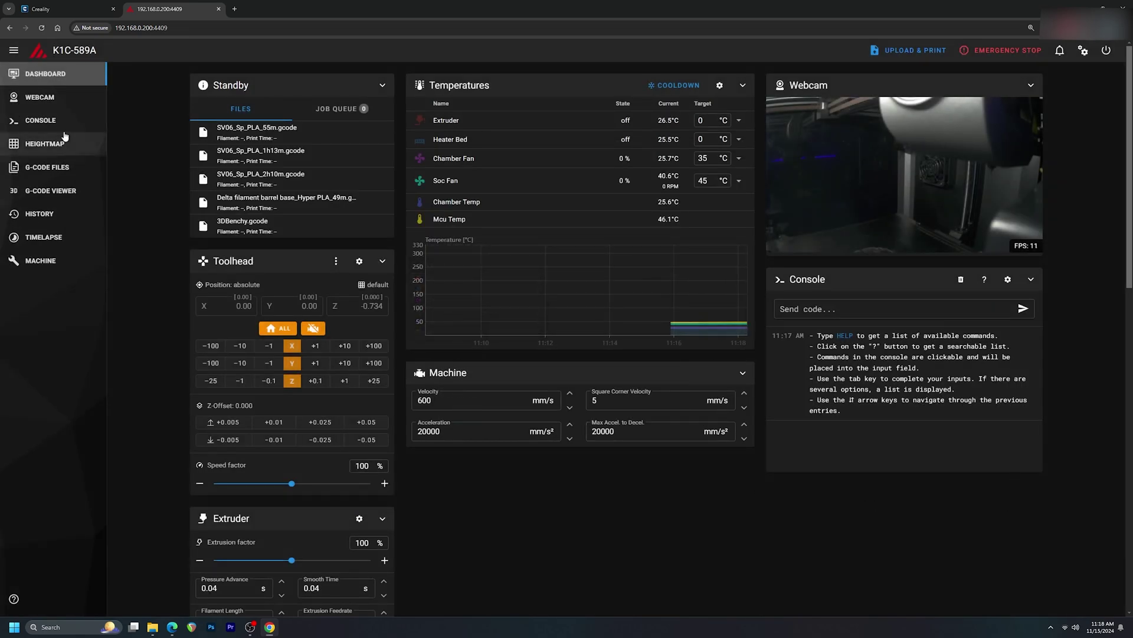
click(40, 97)
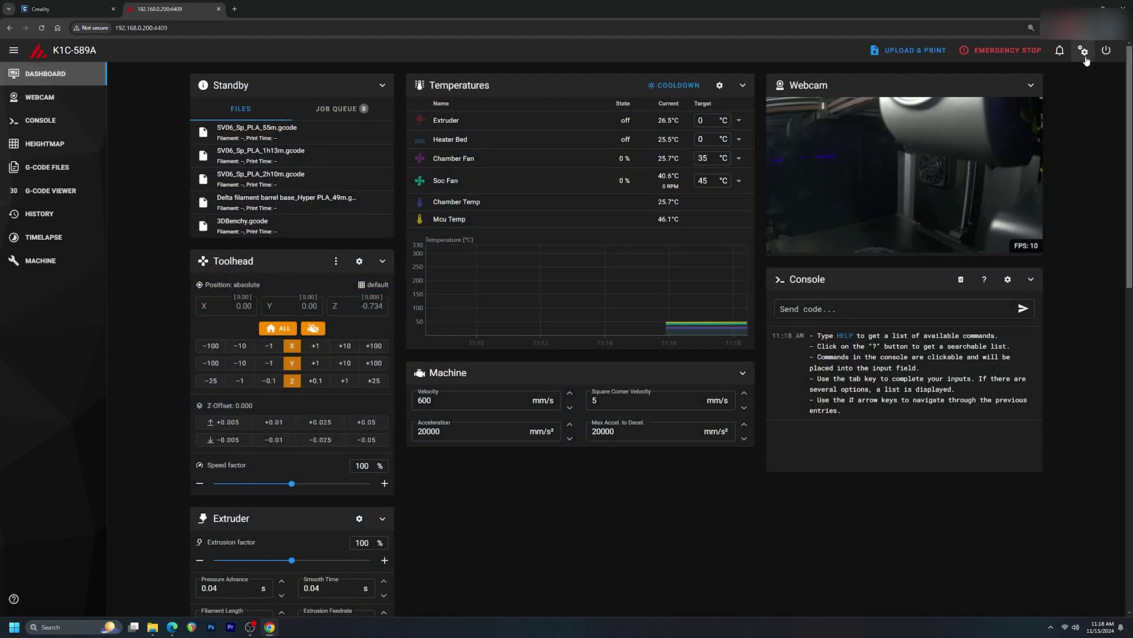
- Reopen the interface settings on the Dashboard layout page
click(1084, 50)
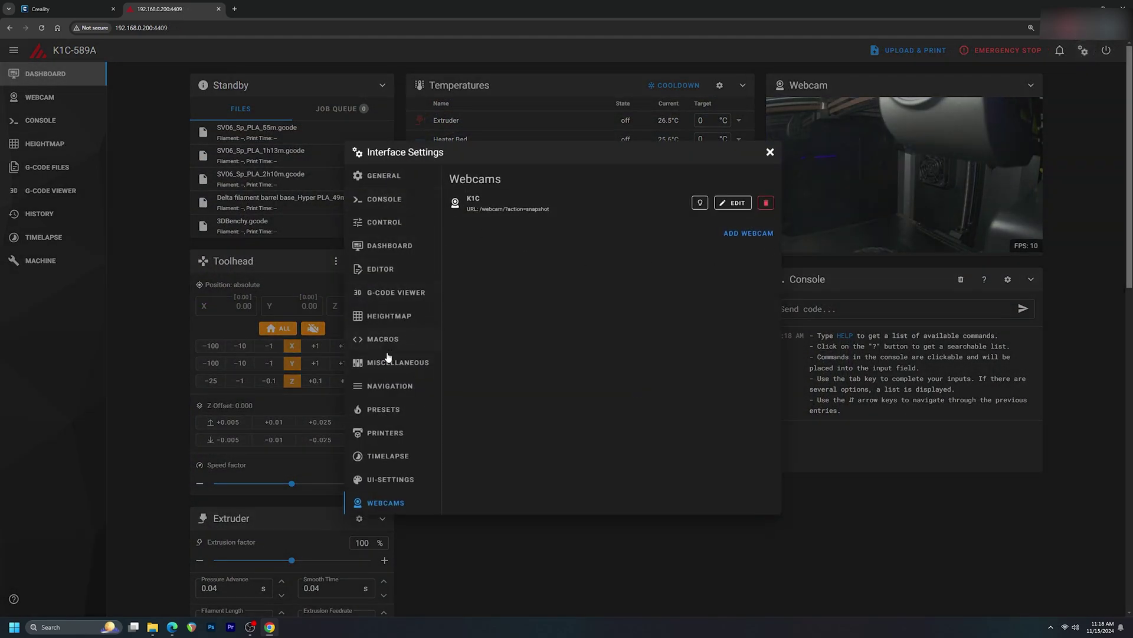
click(390, 300)
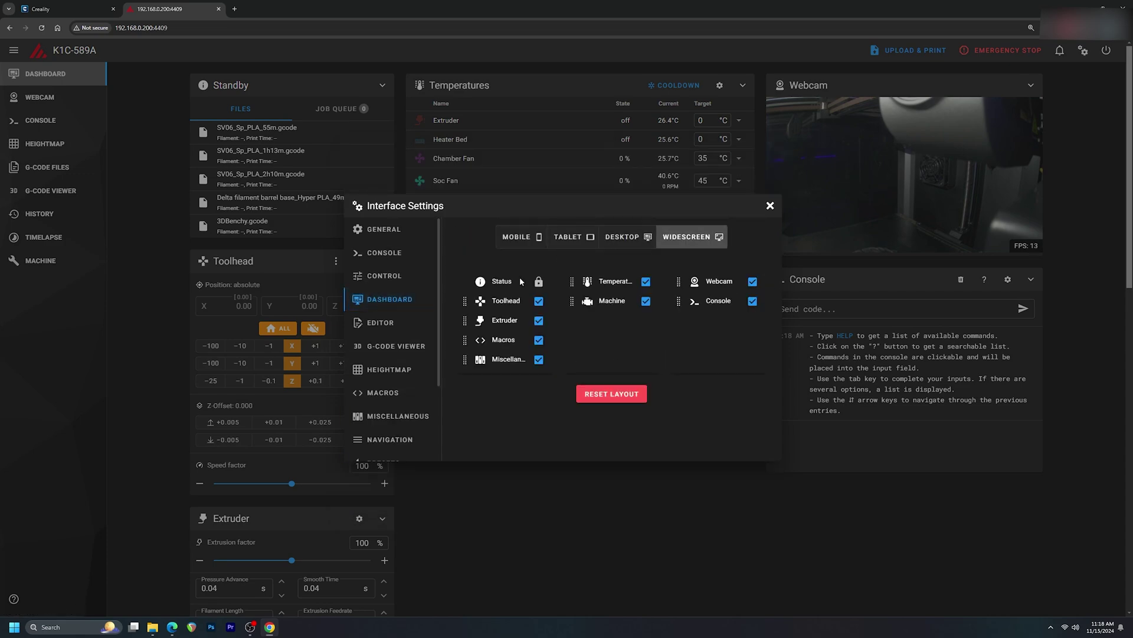